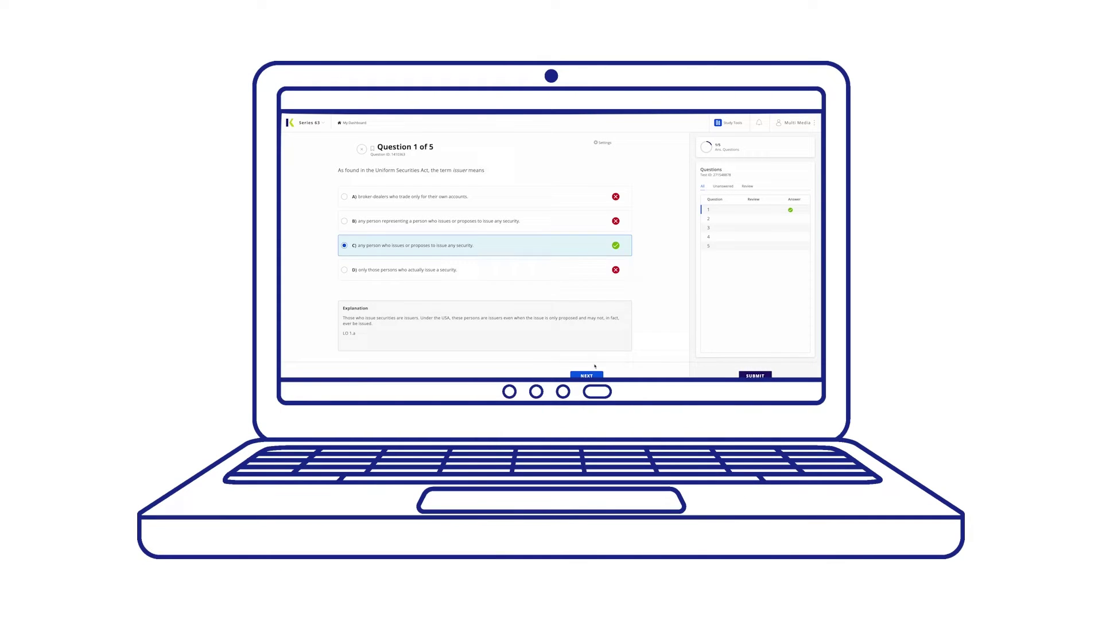
# Step: Answer question 2 and question 3 with choice C
pyautogui.click(552, 257)
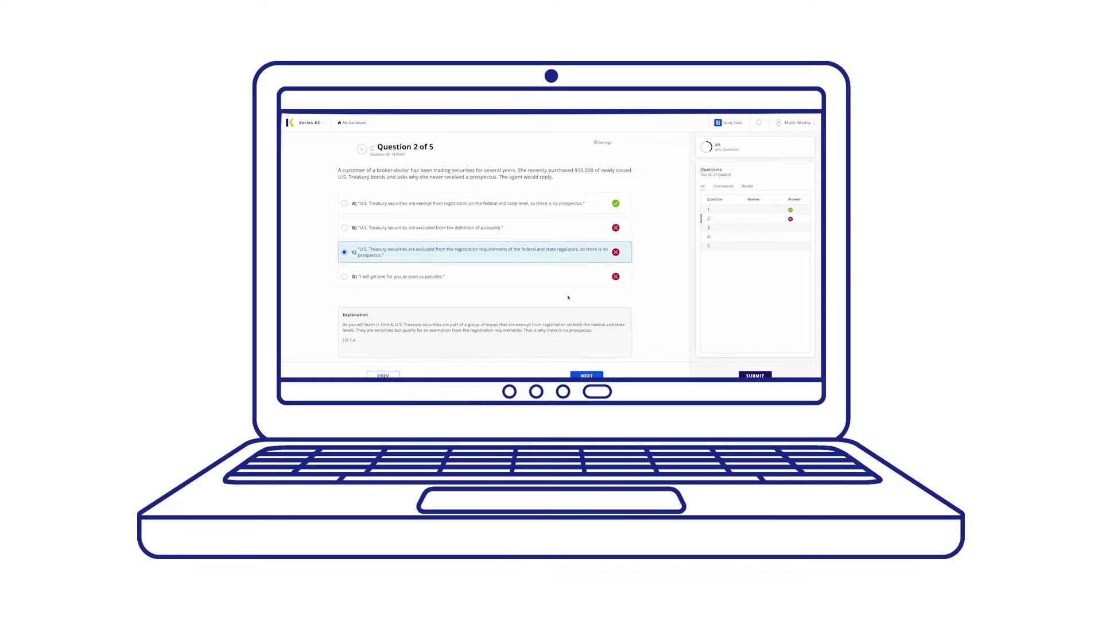
pyautogui.click(601, 375)
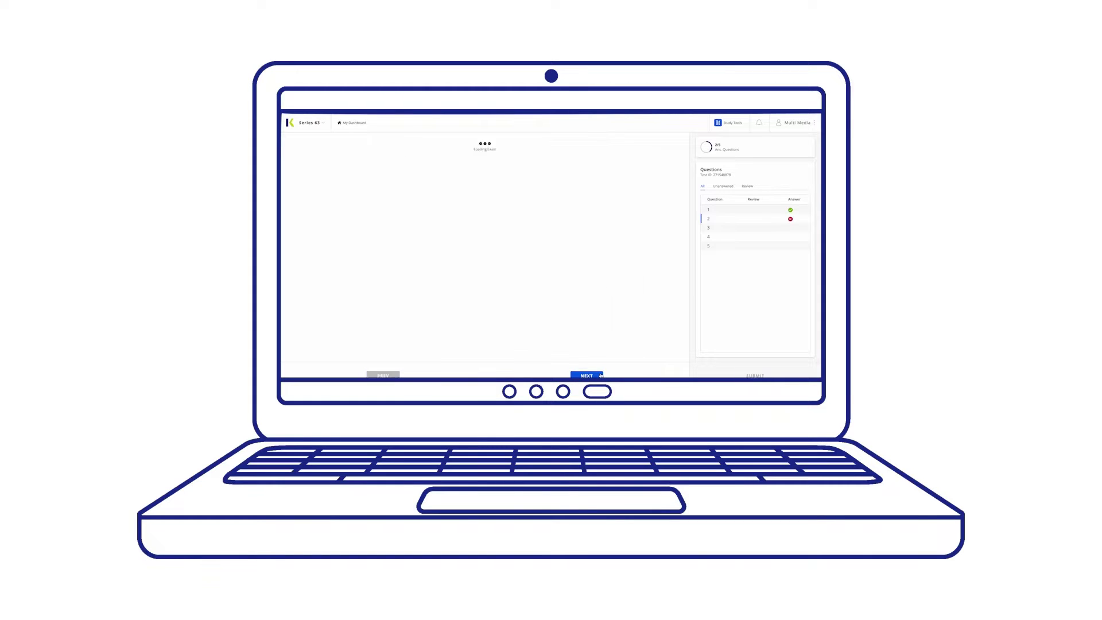
pyautogui.click(533, 249)
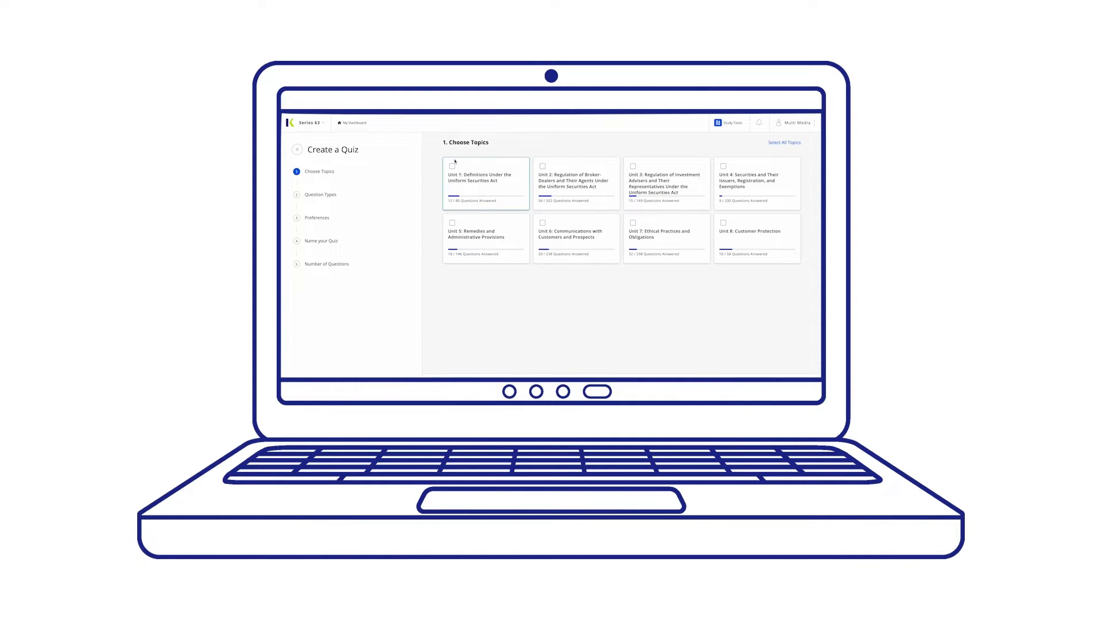
# Step: Add Unit 1 to the quiz topics, continue, and open the 83.33% October 18 exam results
pyautogui.click(452, 166)
pyautogui.click(453, 162)
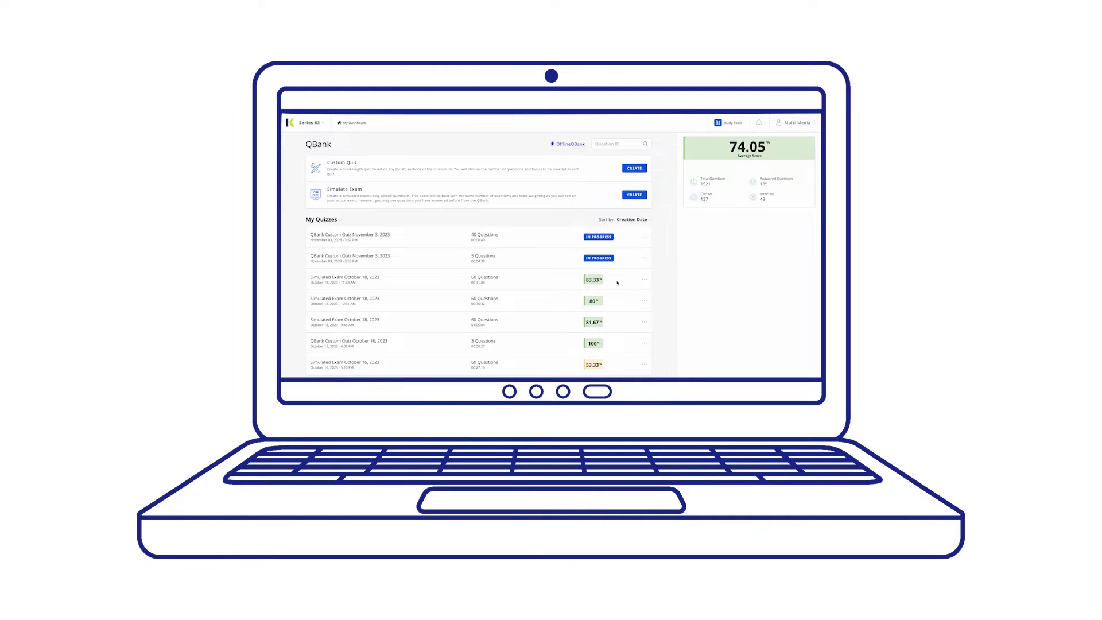
pyautogui.click(617, 283)
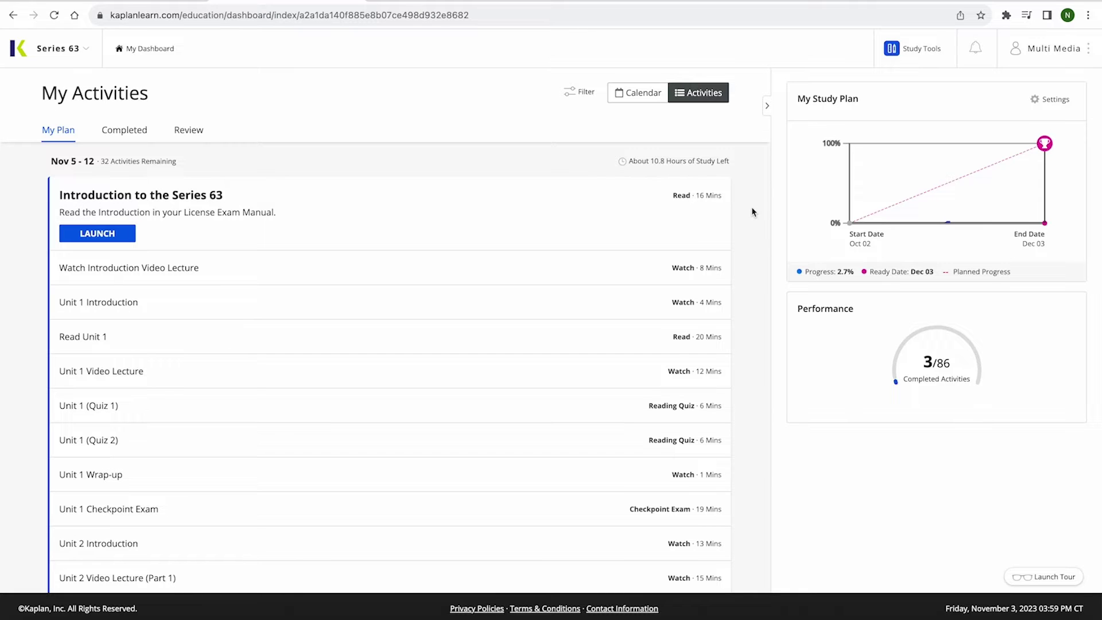
# Step: Go to SecuritiesPro QBank through the Study Tools menu
pyautogui.click(914, 48)
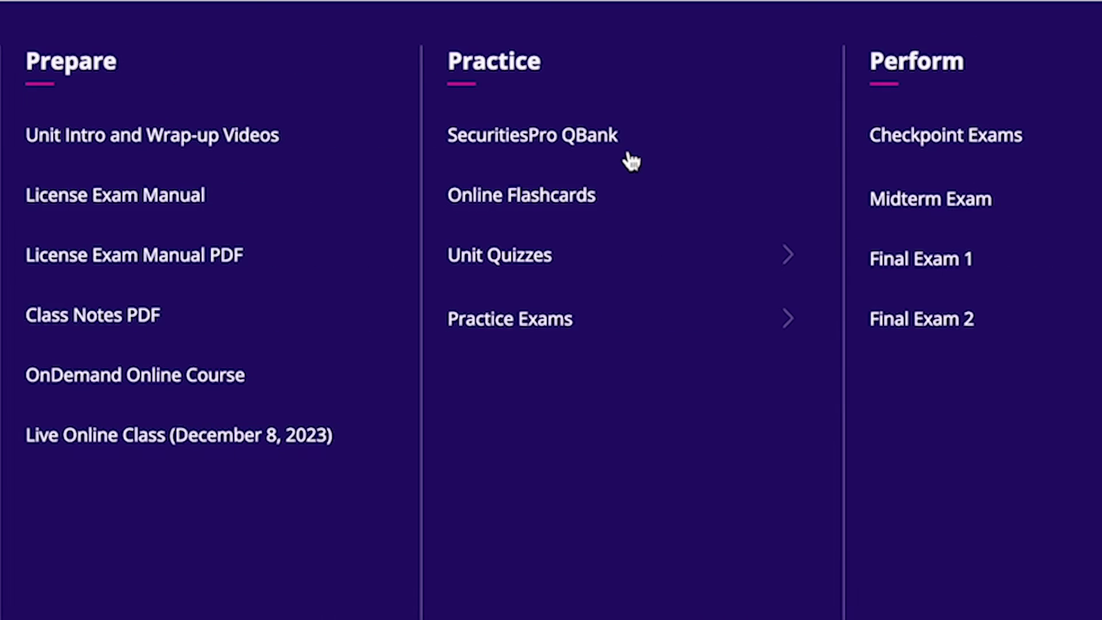
pyautogui.click(154, 149)
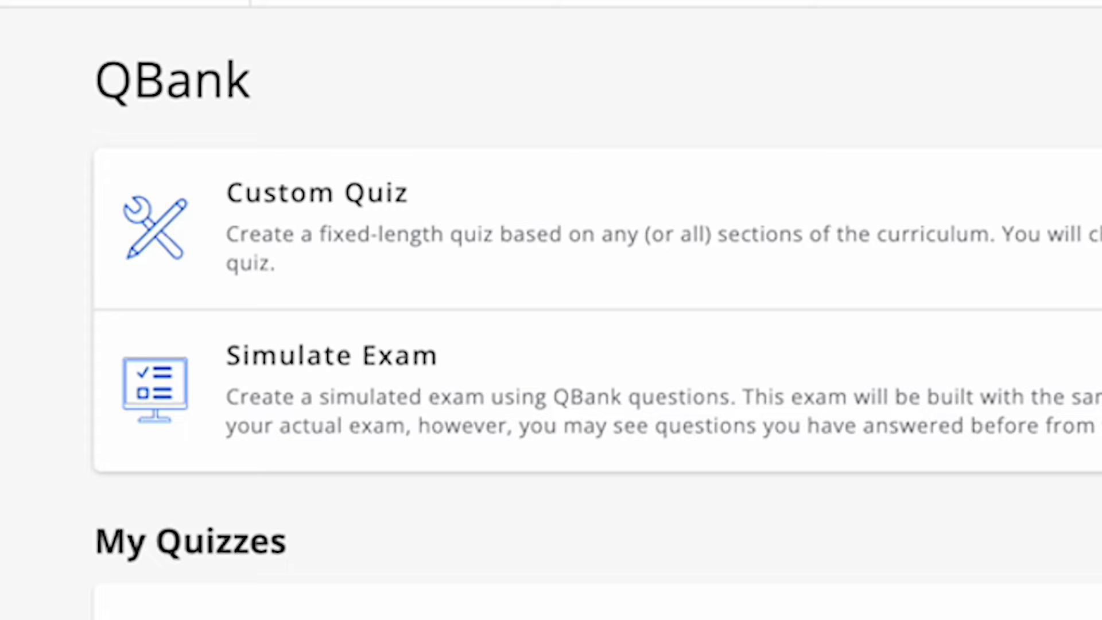
# Step: Create a custom quiz and try checking Unit 3, then Select All Topics
pyautogui.click(915, 248)
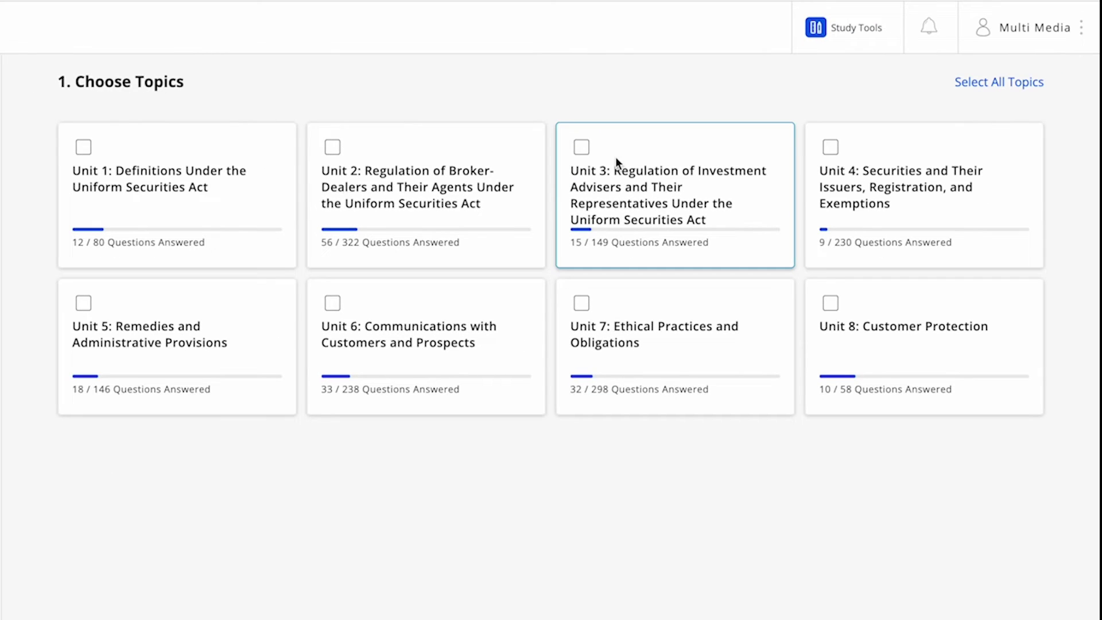
pyautogui.click(582, 148)
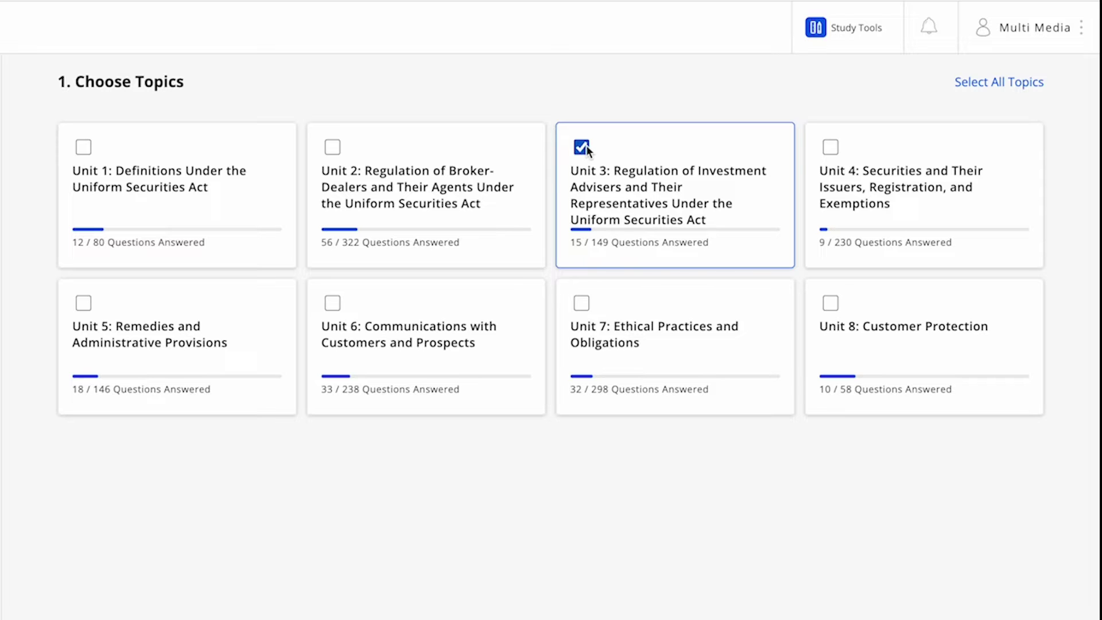
pyautogui.click(968, 87)
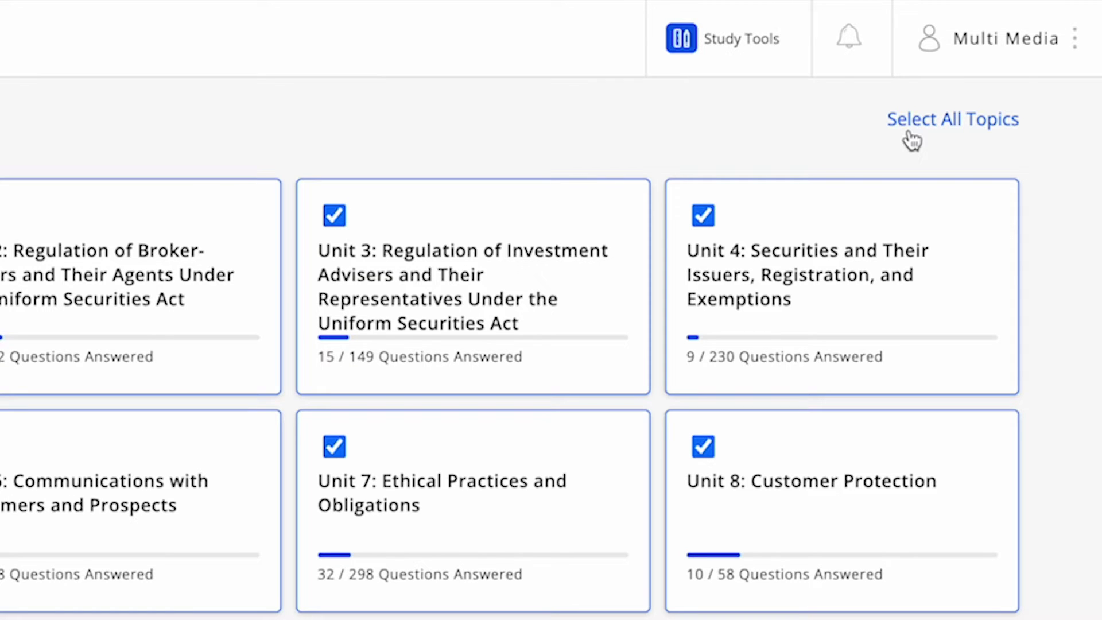
# Step: Clear all unit selections and check Unit 3 again
pyautogui.click(912, 137)
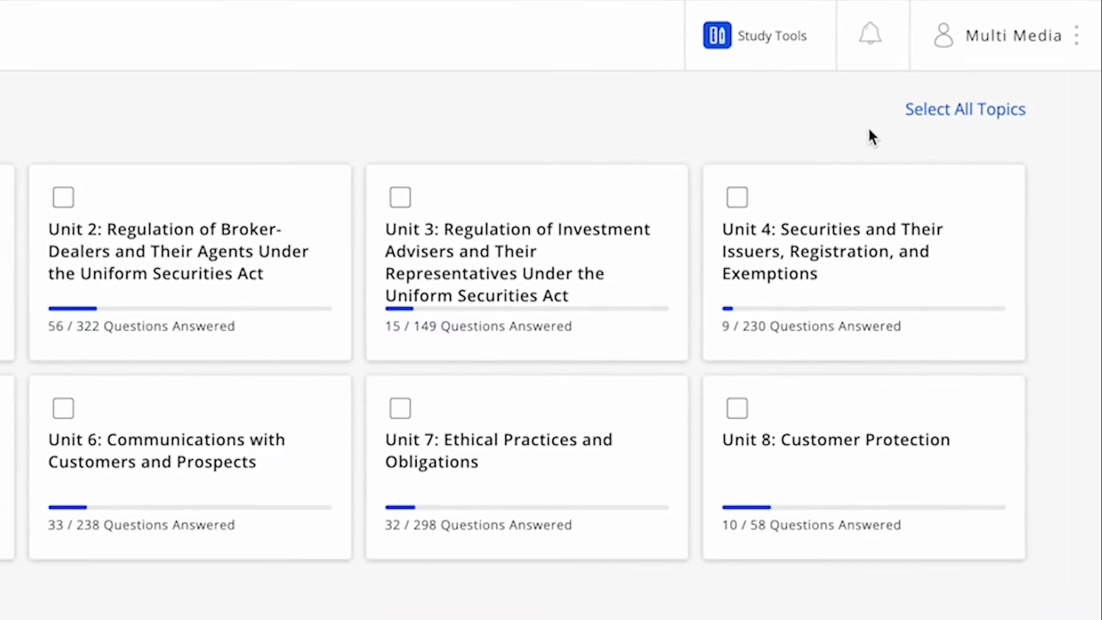
pyautogui.click(588, 214)
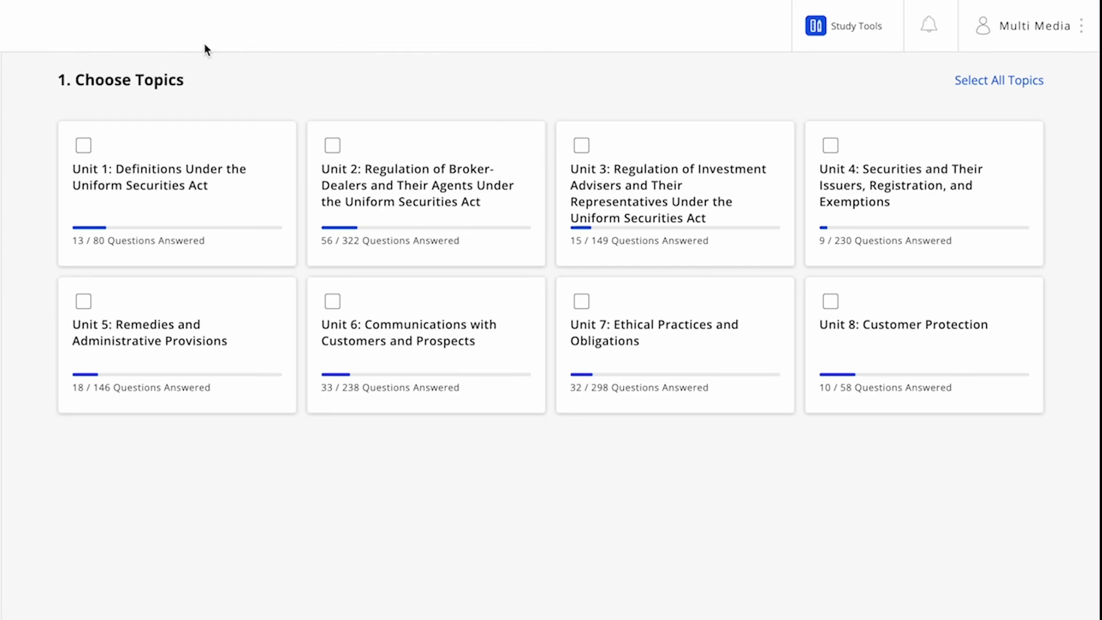
pyautogui.click(582, 145)
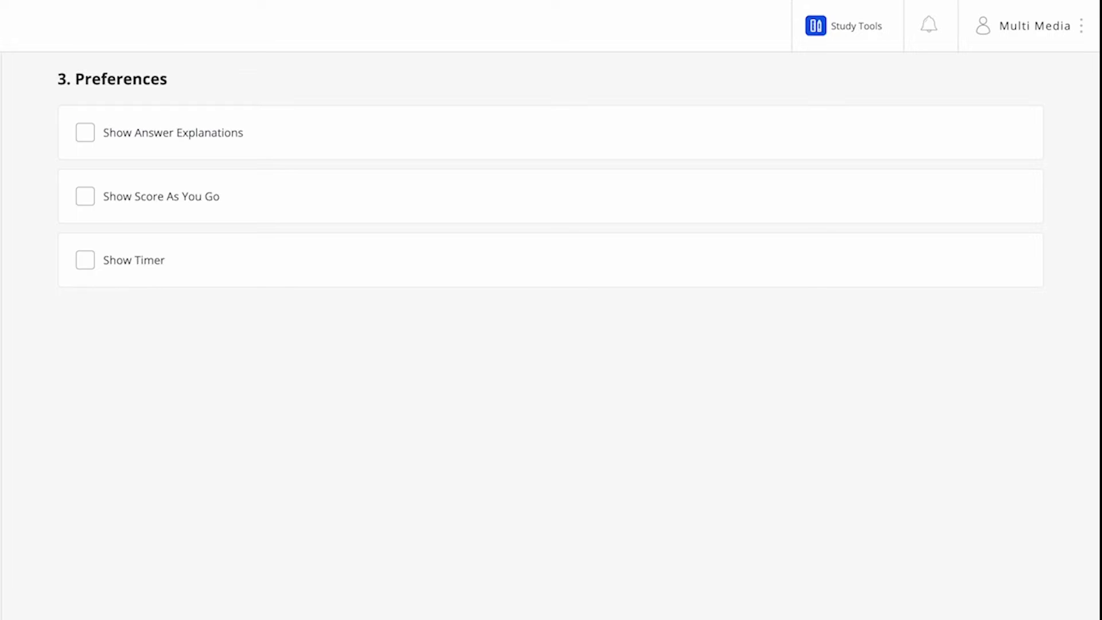
# Step: Turn on answer explanations for the Unit 3 quiz, keeping the name 'QBank Custom Quiz November 3, 2023'
pyautogui.click(86, 135)
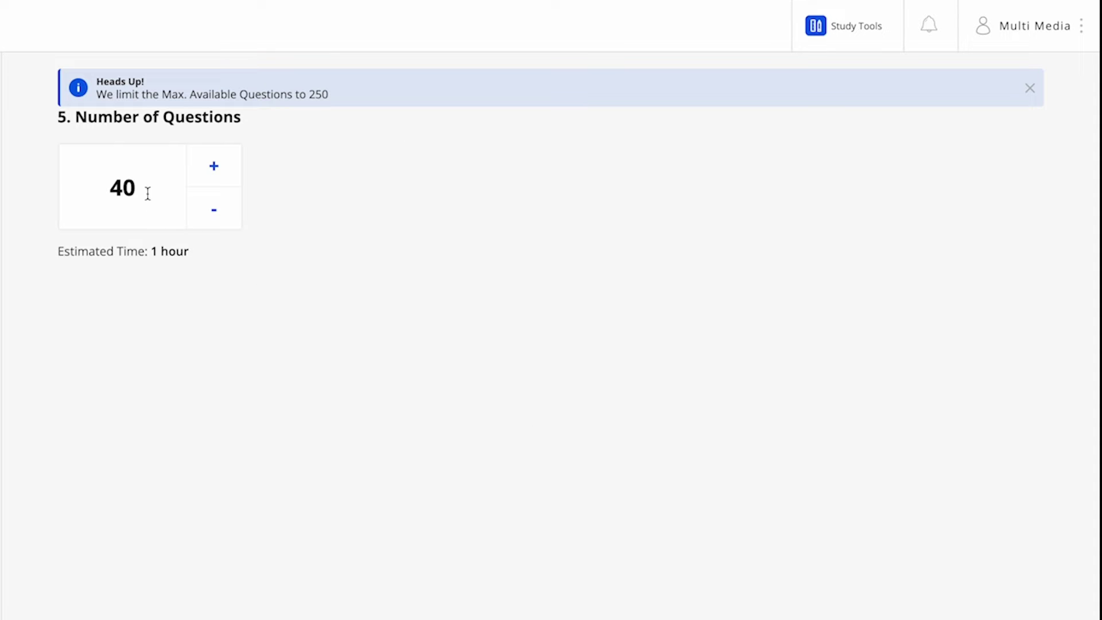
pyautogui.click(145, 186)
# Step: Change the question count from 40 to 5 and launch the quiz
pyautogui.press('BackSpace')
pyautogui.press('BackSpace')
pyautogui.write('5')
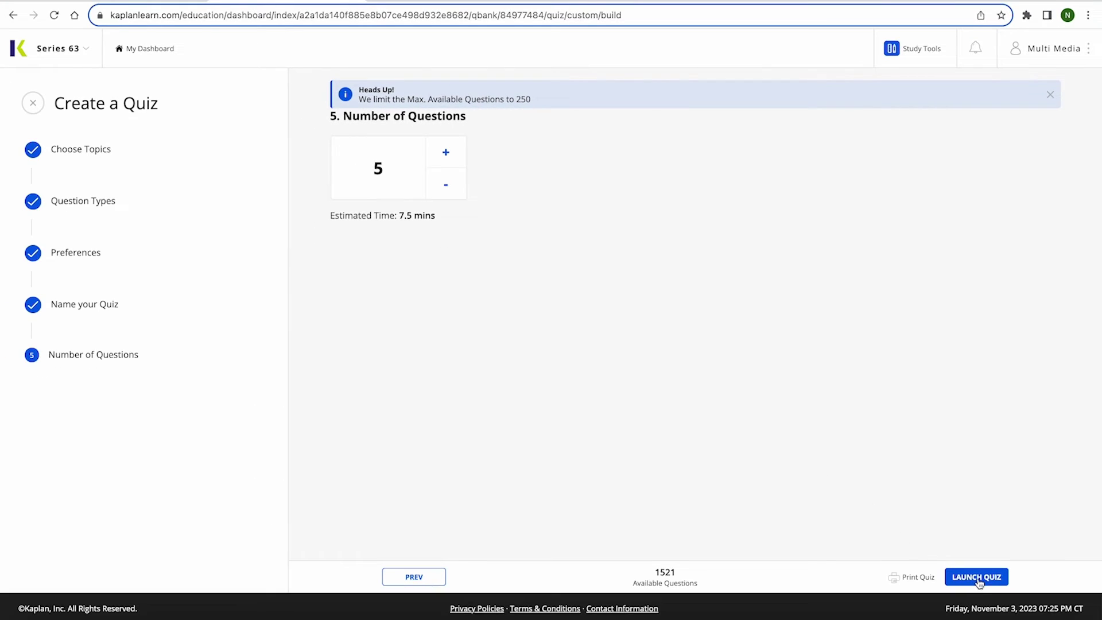
pyautogui.click(977, 578)
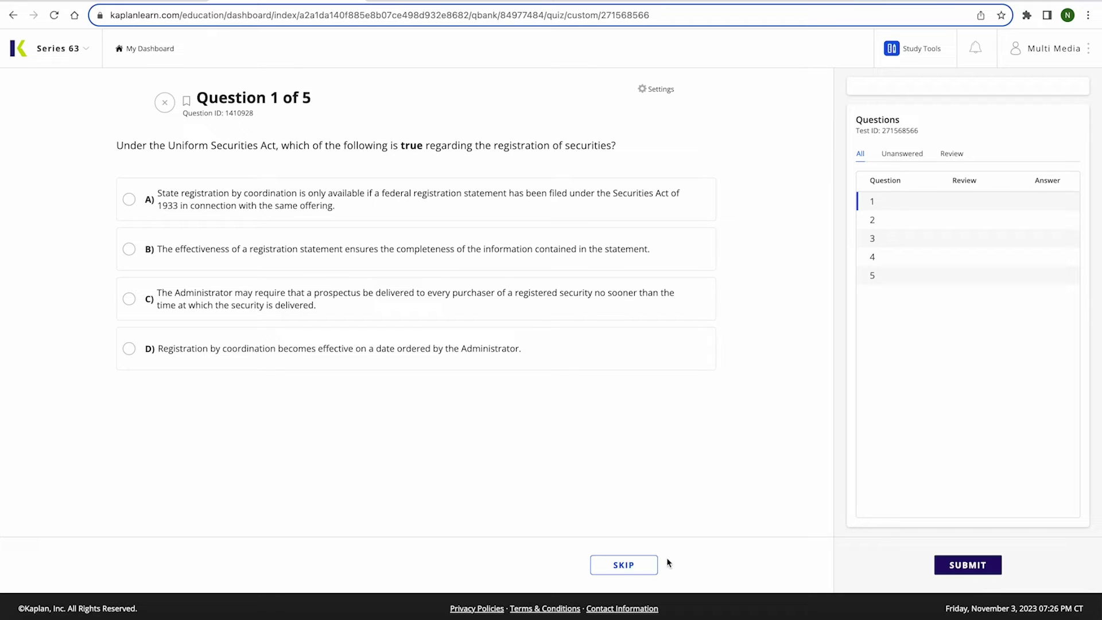
# Step: Skip to question 2, go back to question 1, then exit the quiz to My Dashboard
pyautogui.click(643, 565)
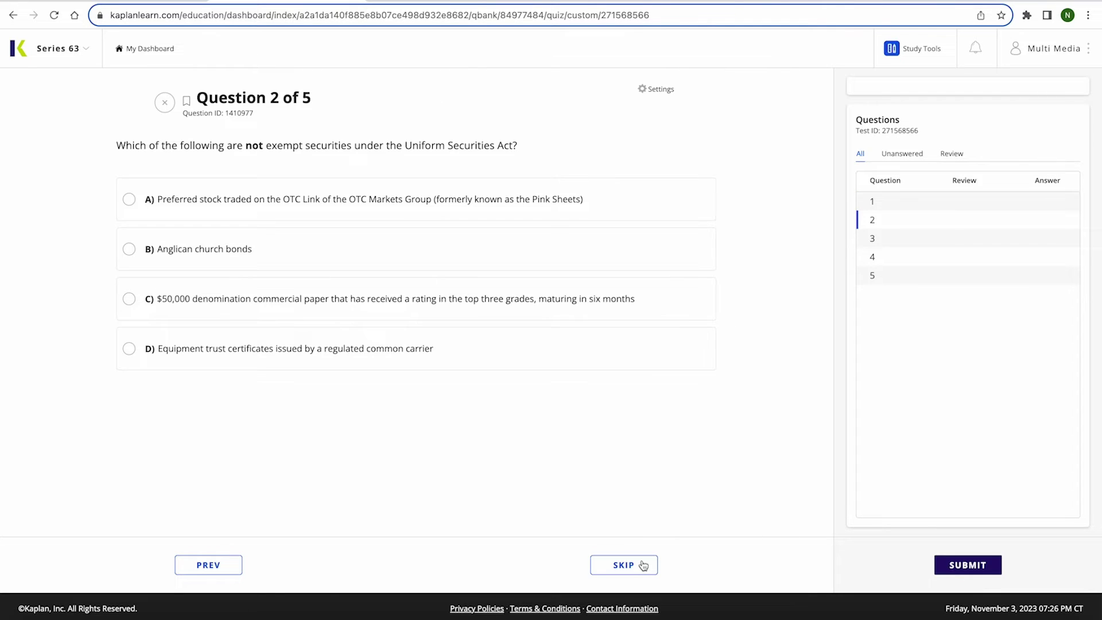
pyautogui.click(210, 574)
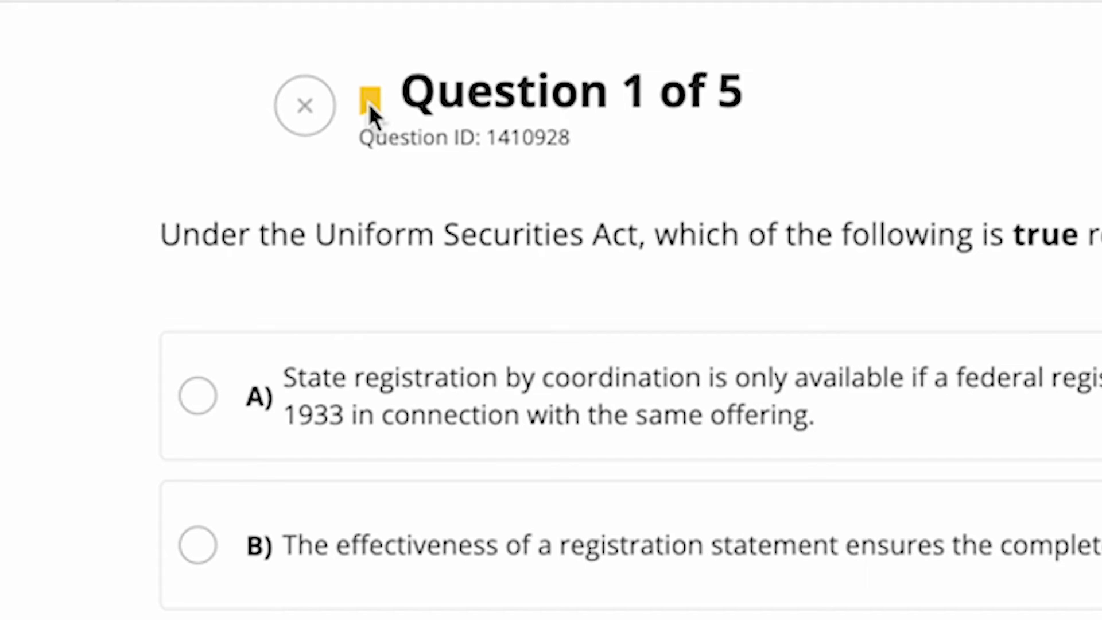
pyautogui.click(315, 111)
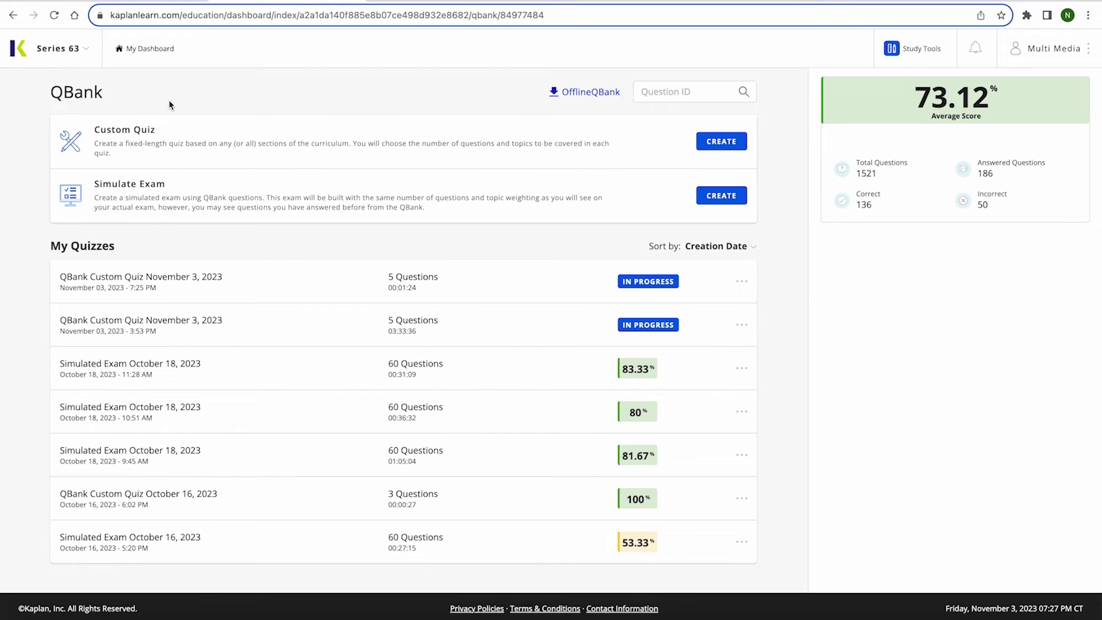
pyautogui.click(156, 51)
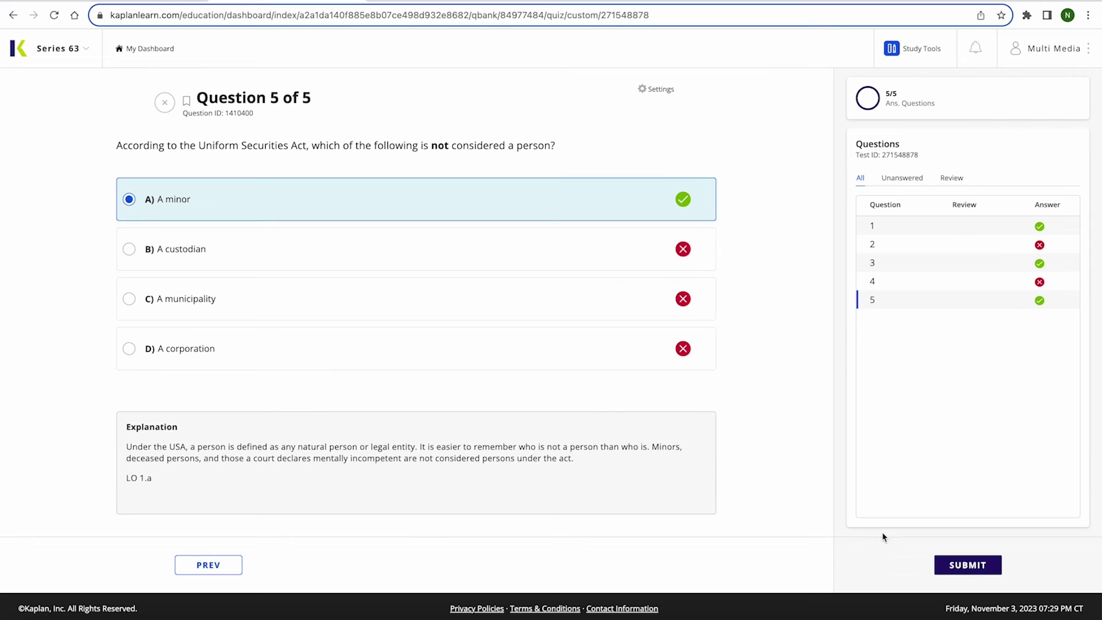
# Step: Submit the quiz for a 60% score and open question 1 from the Review table
pyautogui.click(969, 565)
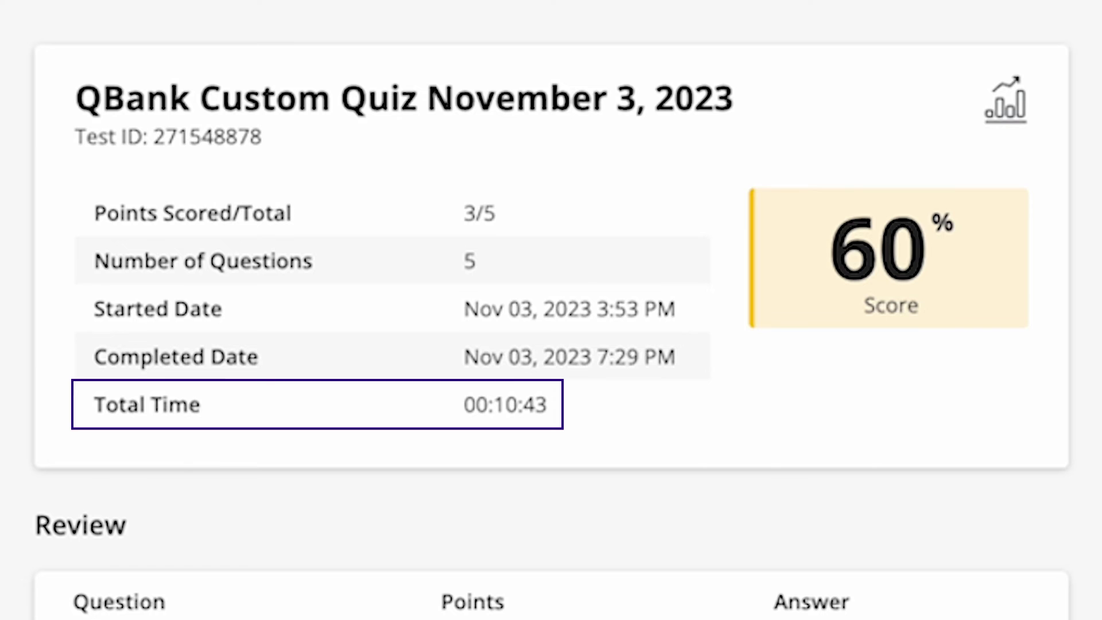
pyautogui.scroll(-8, 374, 413)
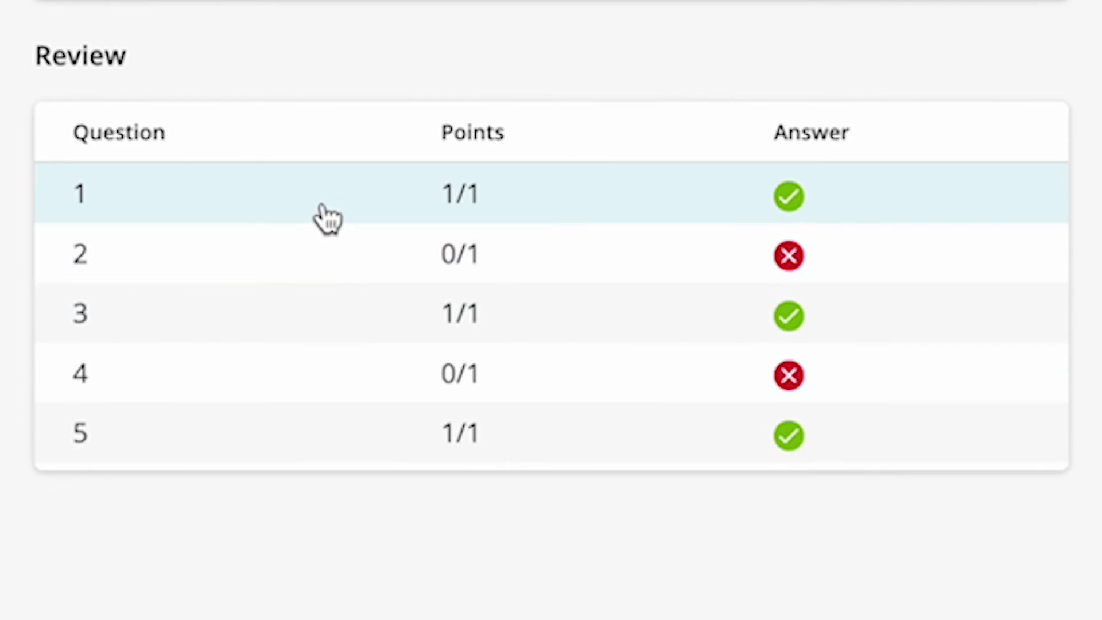
pyautogui.click(324, 215)
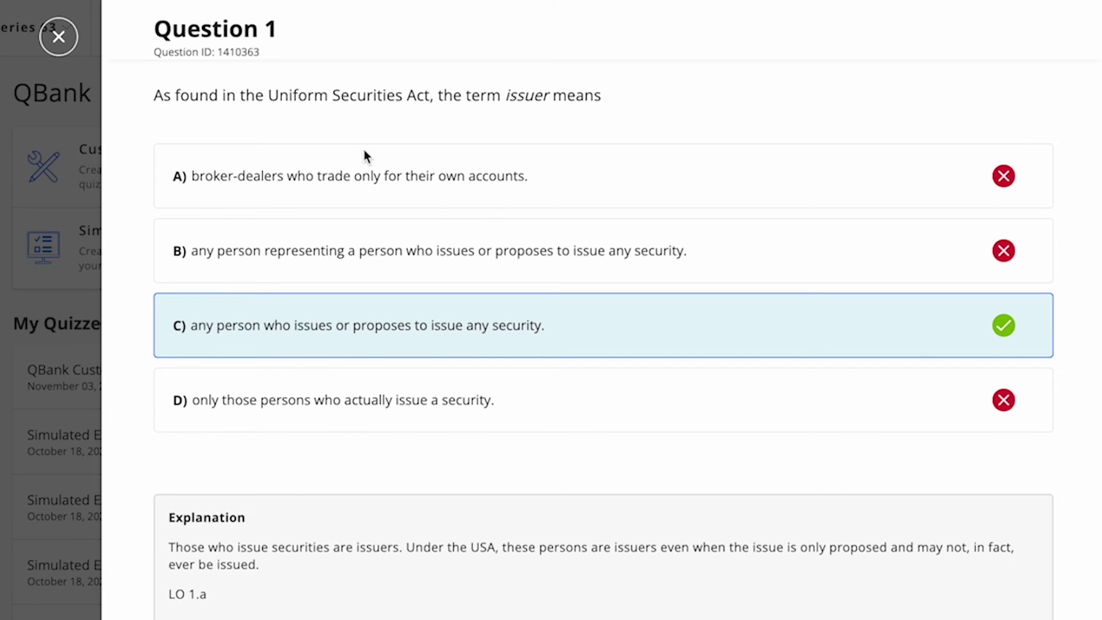
# Step: Close the question 1 review and check the Performance Tracker: 73.62% overall, 19.07% of questions used
pyautogui.click(60, 37)
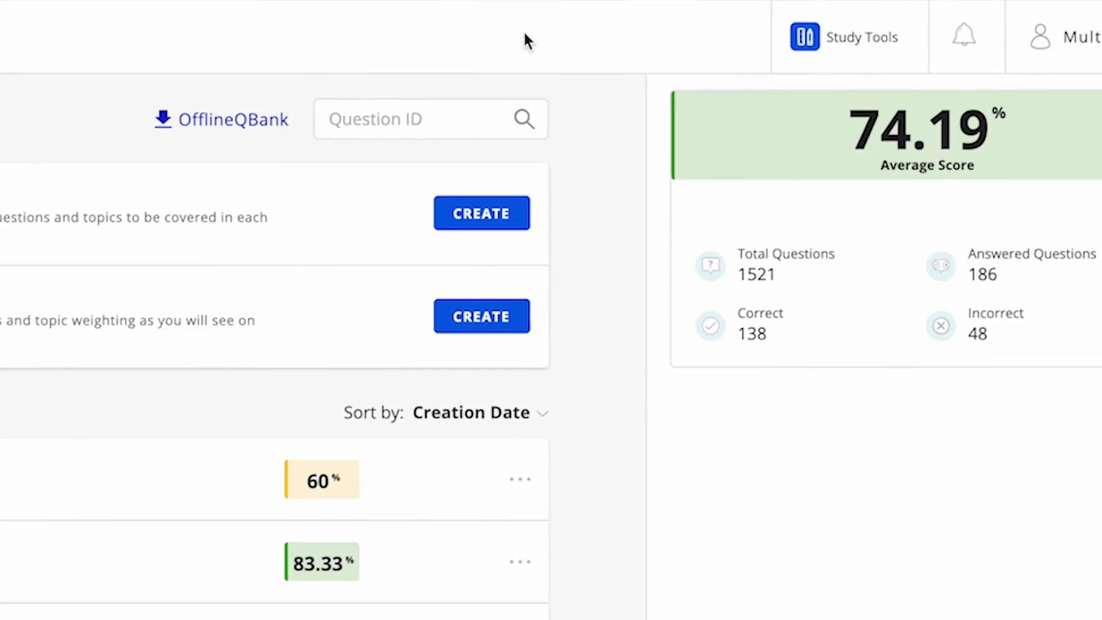
pyautogui.click(809, 43)
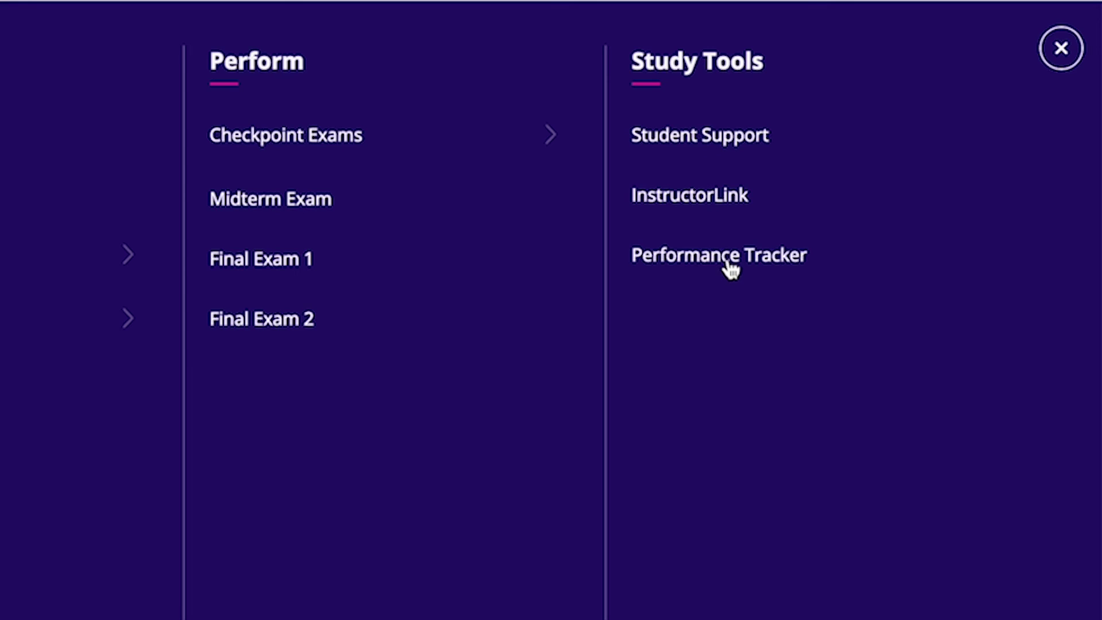
pyautogui.click(730, 269)
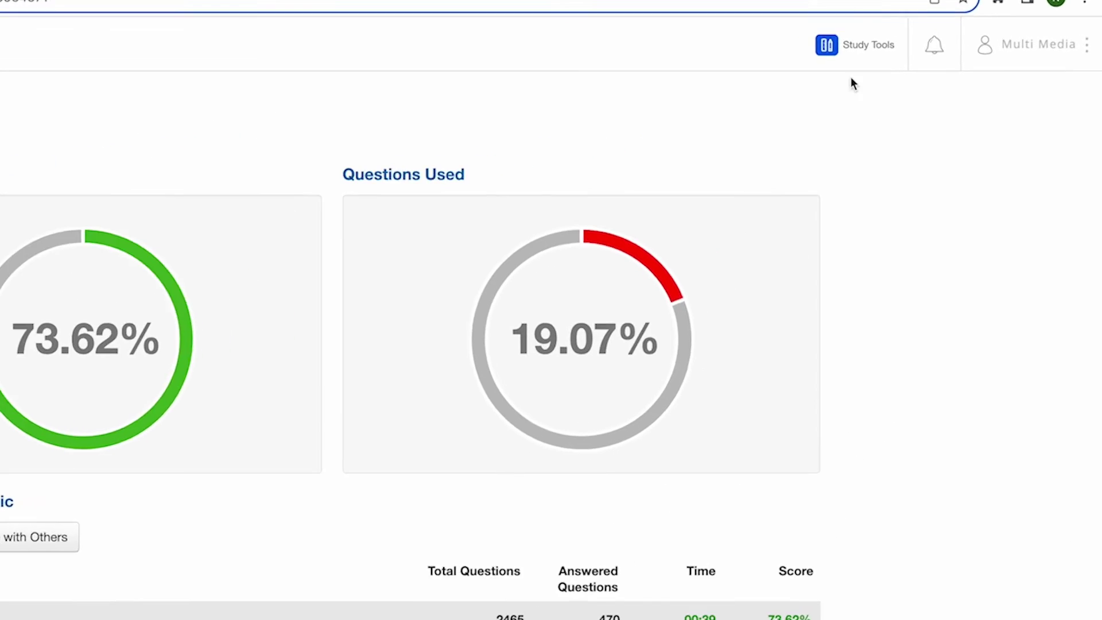
pyautogui.click(745, 57)
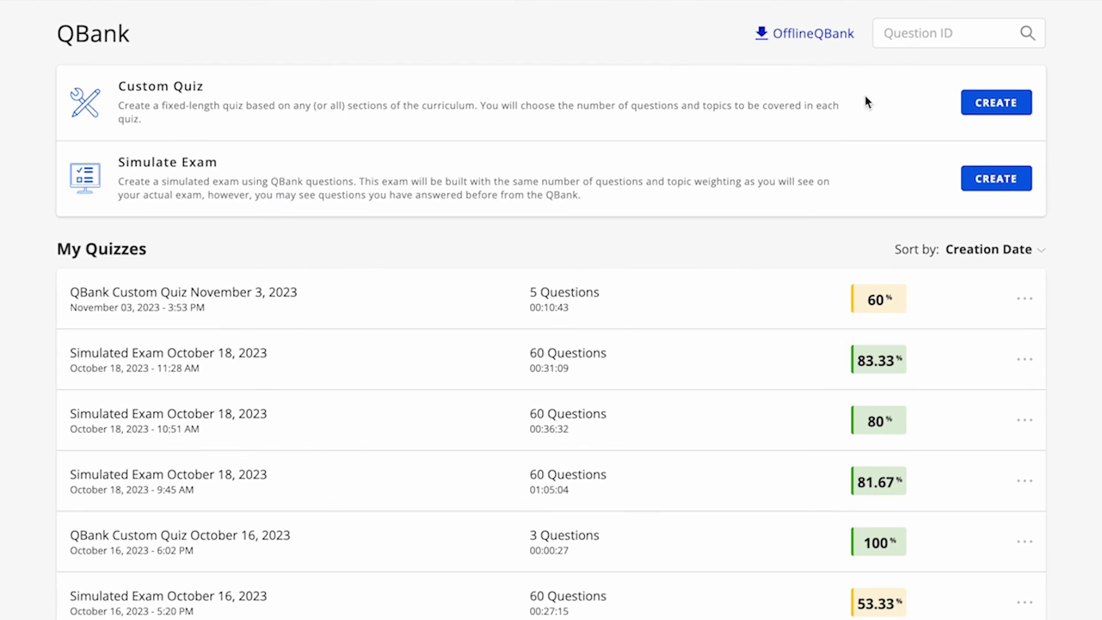
# Step: Create a 60-question simulated exam from the Simulate Exam option
pyautogui.click(996, 178)
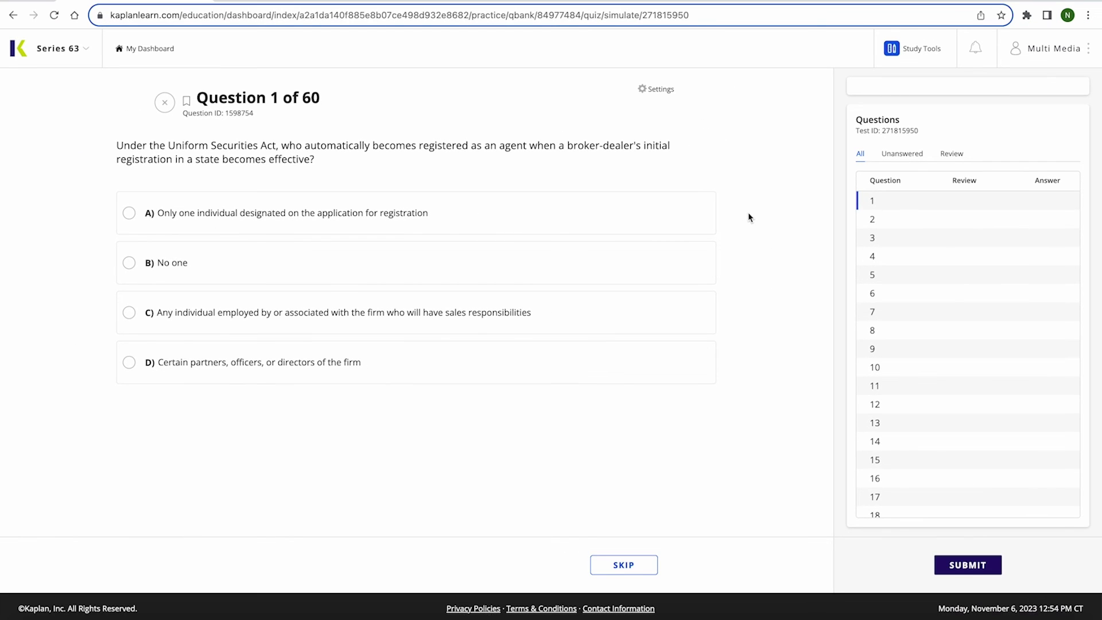